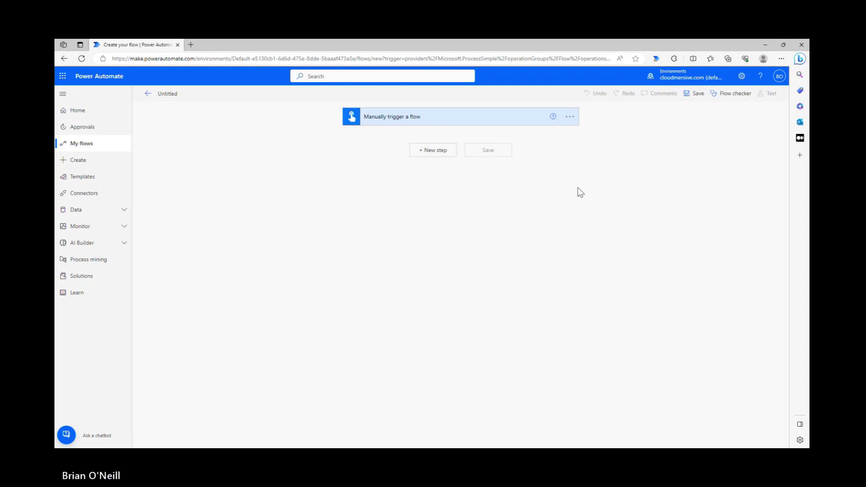
# Step: Add a SharePoint Get file content action after the trigger, choose the workbook's site and browse for the file
pyautogui.click(436, 155)
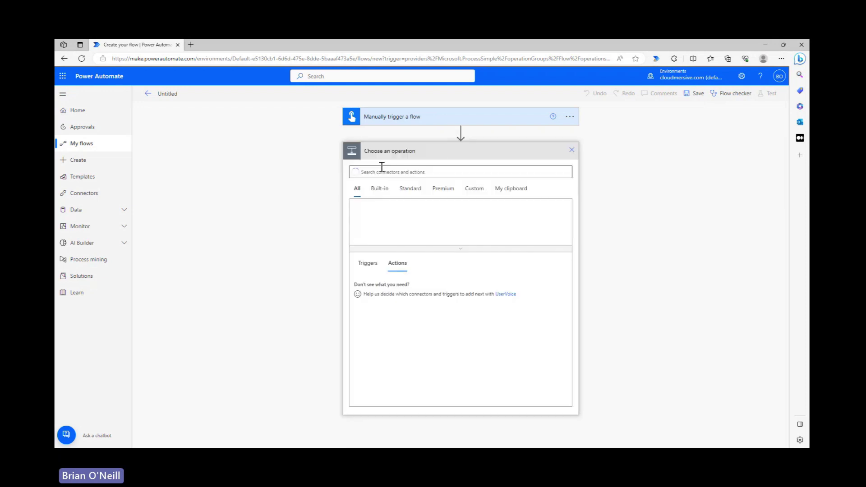
pyautogui.write('get file content')
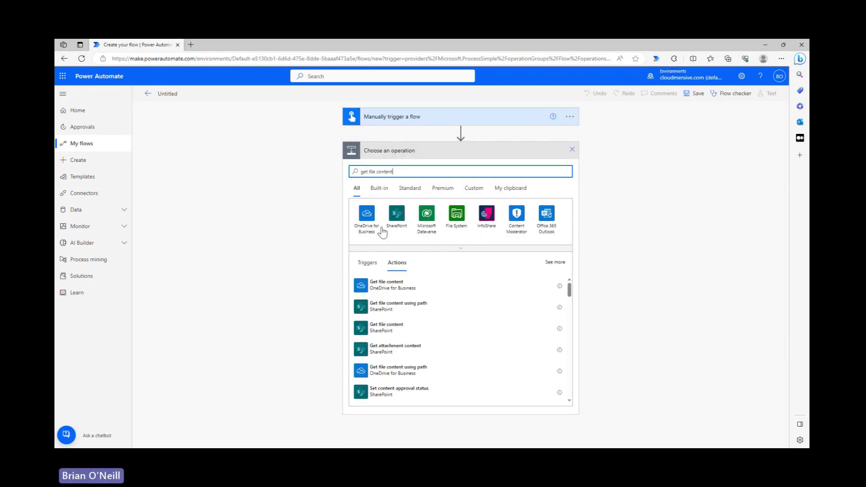
pyautogui.click(398, 328)
pyautogui.click(562, 169)
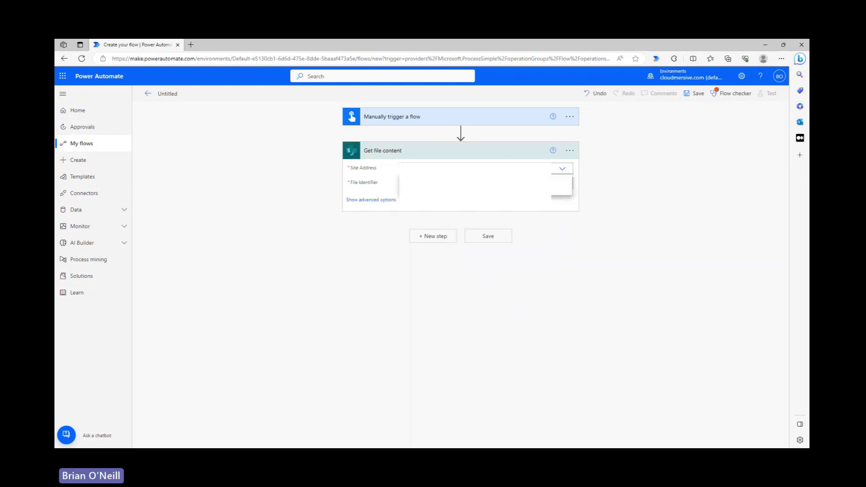
pyautogui.click(560, 180)
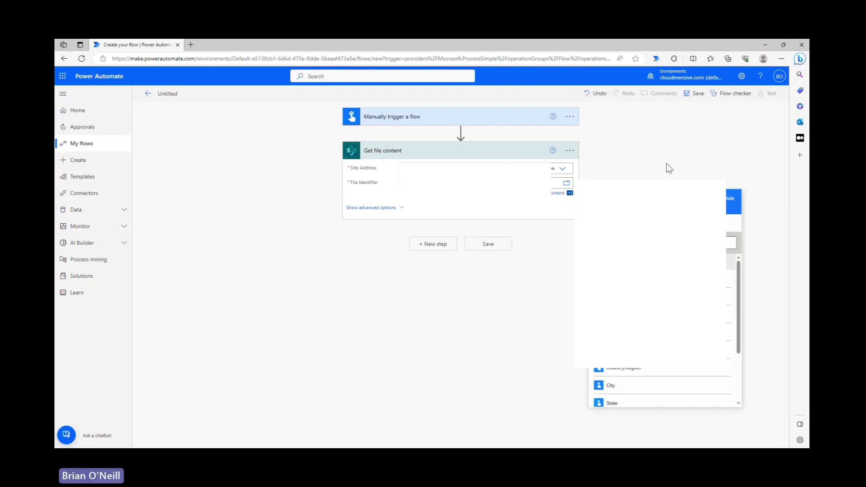
pyautogui.click(662, 150)
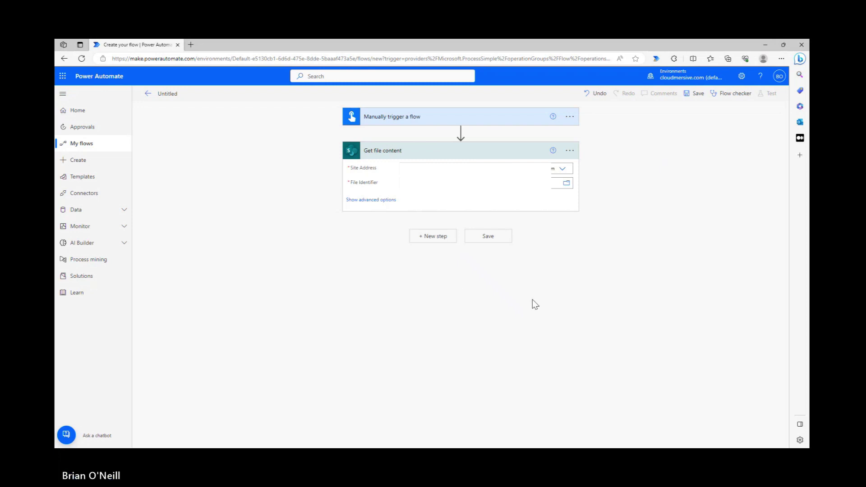
# Step: Add Cloudmersive Document Conversion's 'Split a single Excel XLSX into Separate Worksheets' action after Get file content
pyautogui.click(432, 236)
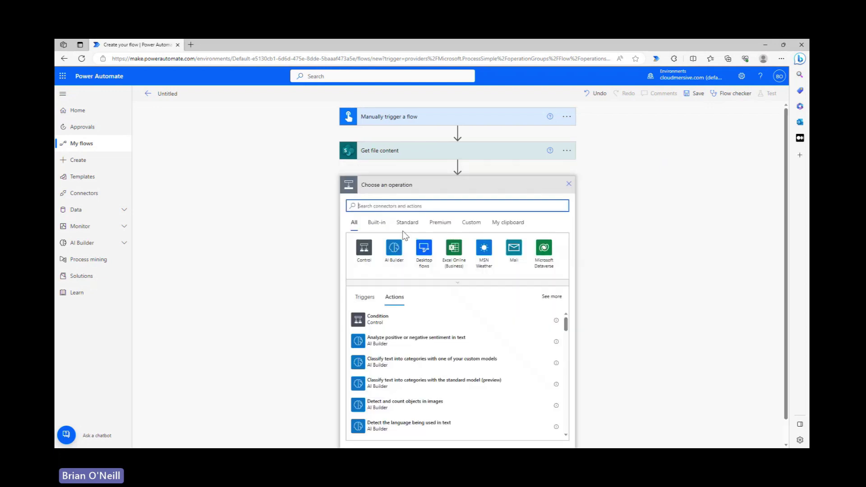
pyautogui.write('cloudmersive')
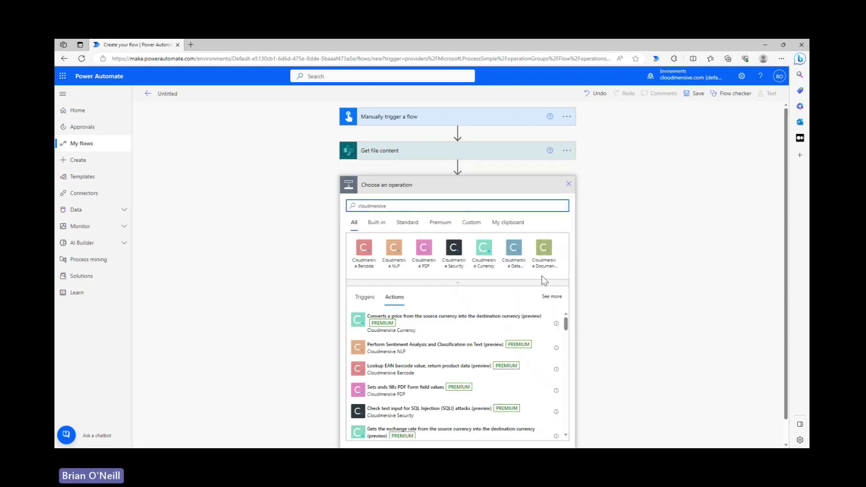
pyautogui.click(525, 283)
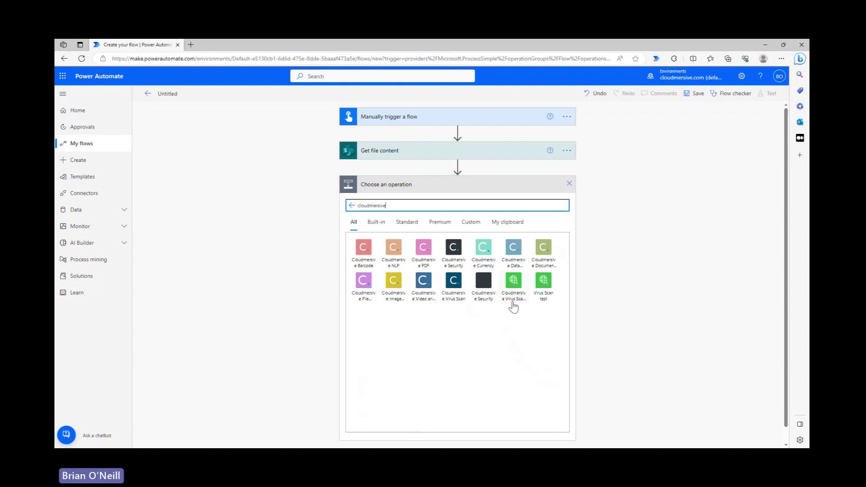
pyautogui.click(547, 246)
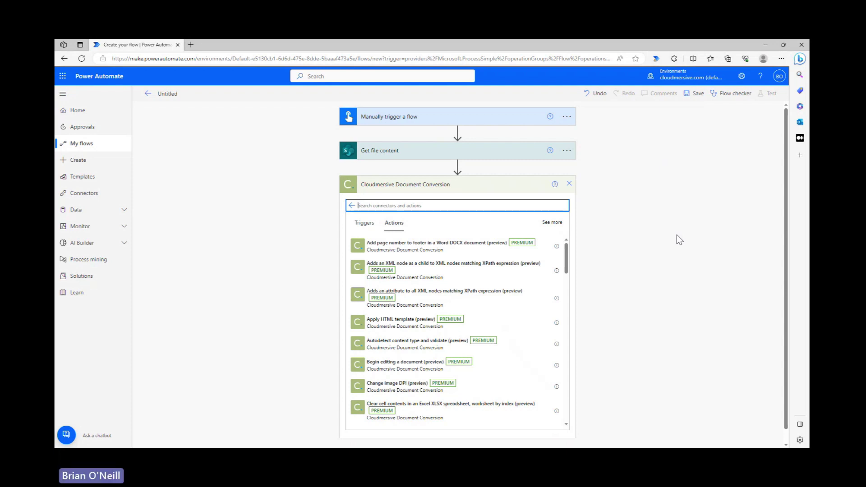
pyautogui.write('split excel')
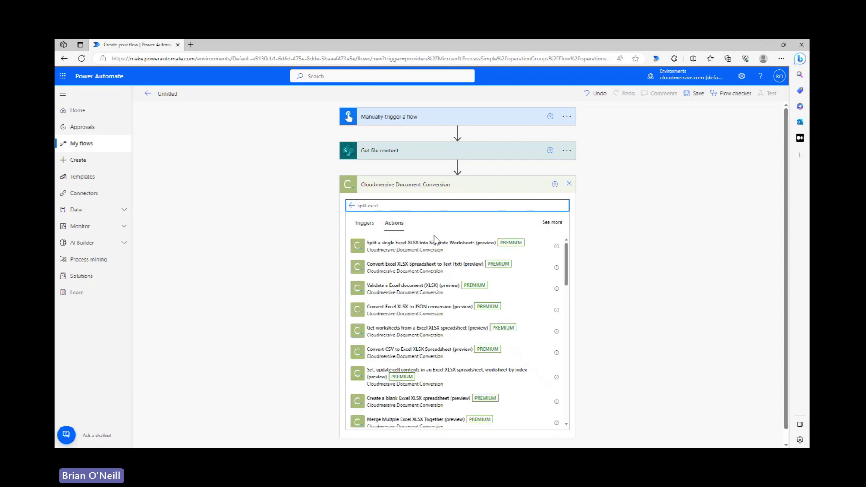
pyautogui.click(413, 247)
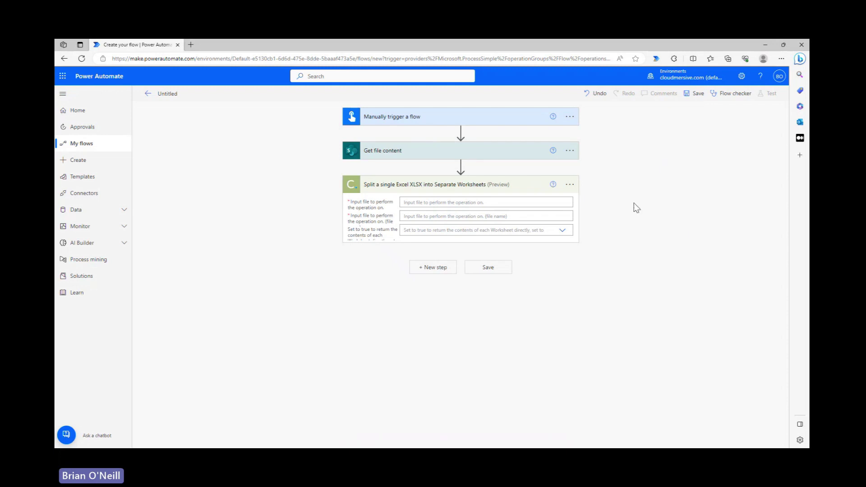
# Step: Set the split action's input file to File Content and its file name to random.xlsx
pyautogui.click(423, 201)
pyautogui.click(631, 300)
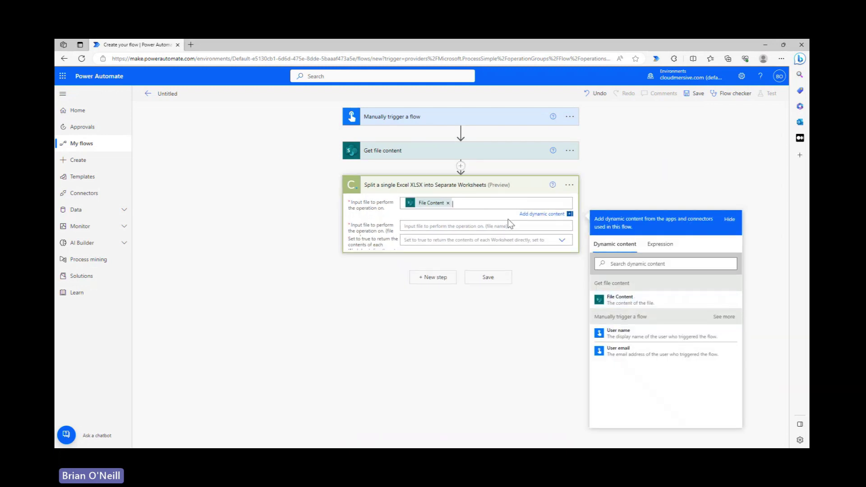
pyautogui.click(469, 224)
pyautogui.write('random.xlsx')
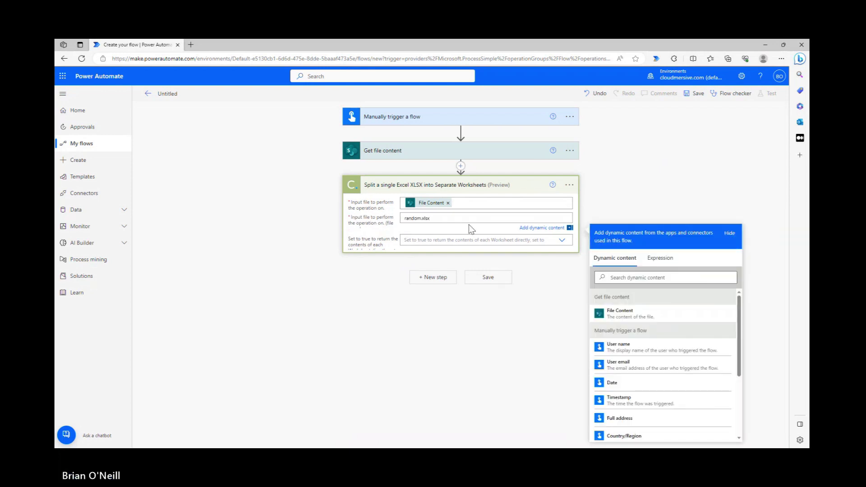
pyautogui.click(653, 187)
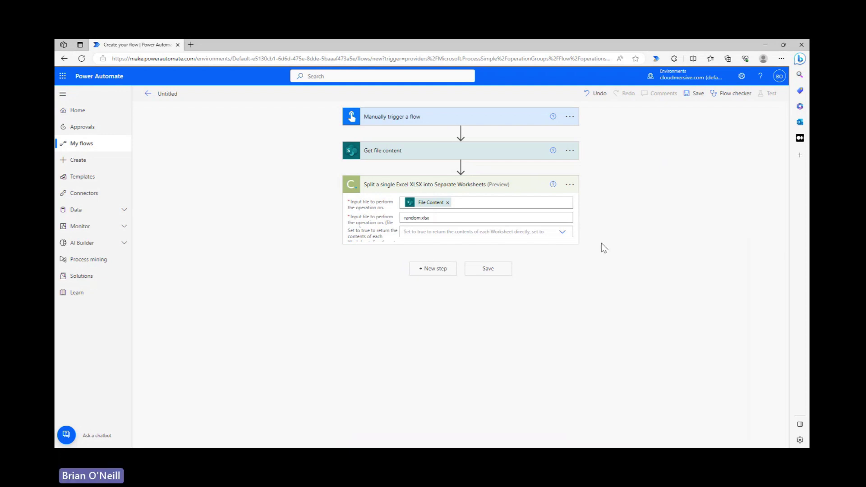
# Step: Set the split's return-worksheet-contents option to Yes, then begin a fourth step
pyautogui.click(366, 239)
pyautogui.moveTo(349, 230); pyautogui.dragTo(396, 245)
pyautogui.click(561, 232)
pyautogui.click(463, 256)
pyautogui.click(648, 226)
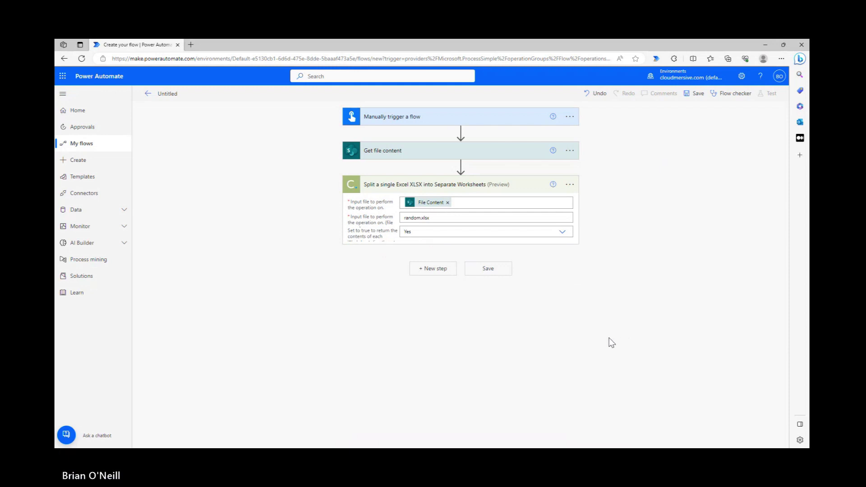
pyautogui.click(441, 270)
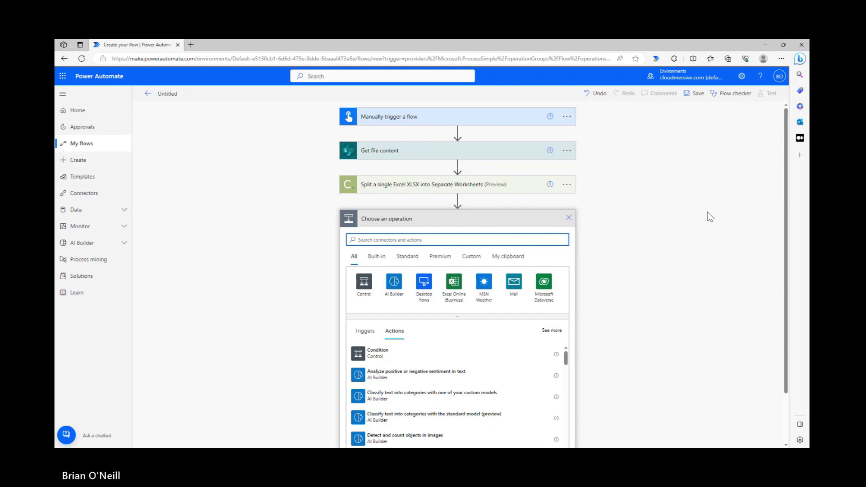
# Step: Add a SharePoint Create file action on the chosen site with WorksheetName as the file name
pyautogui.write('create file')
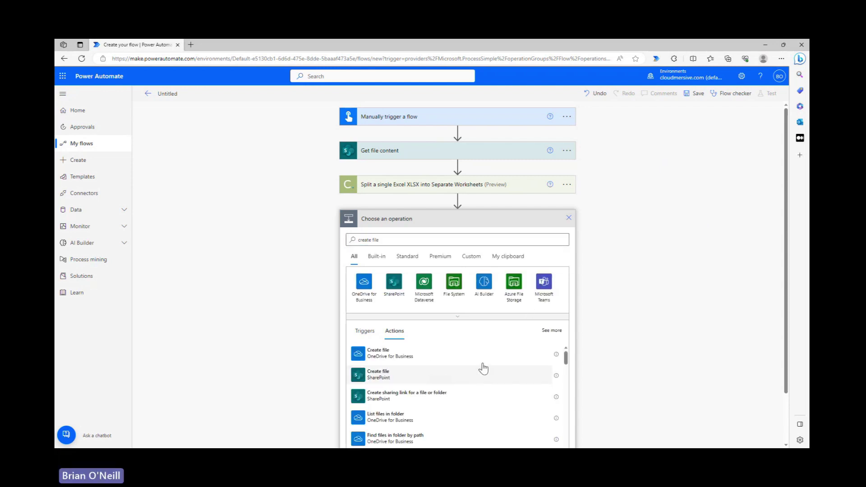
pyautogui.click(482, 369)
pyautogui.click(561, 242)
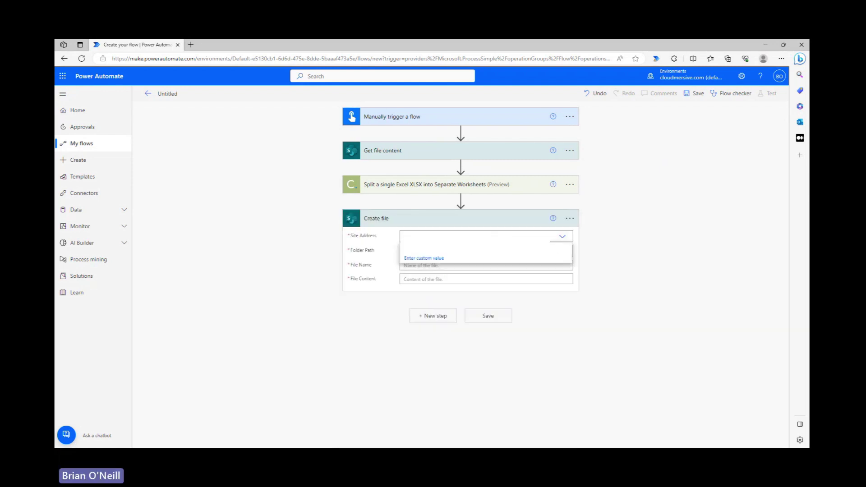
pyautogui.click(535, 259)
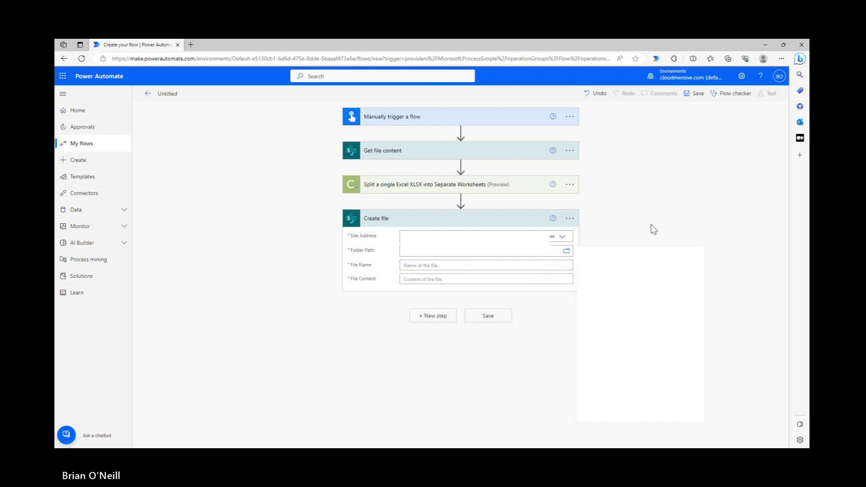
pyautogui.click(638, 215)
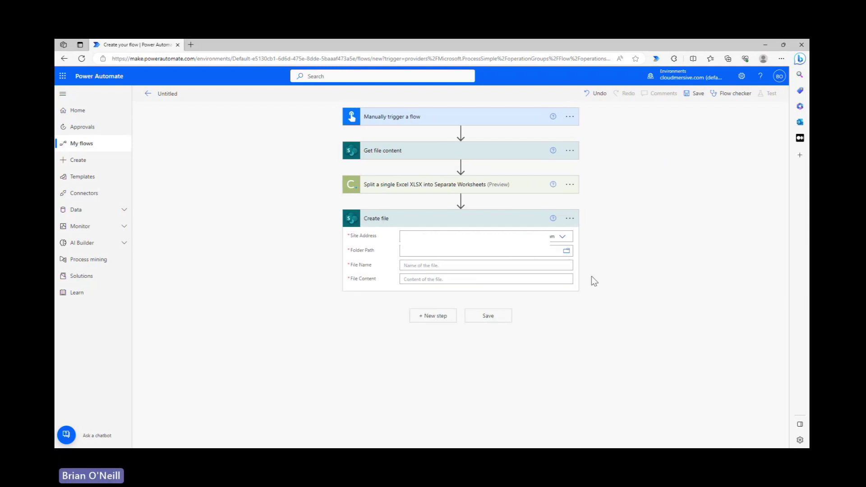
pyautogui.click(432, 265)
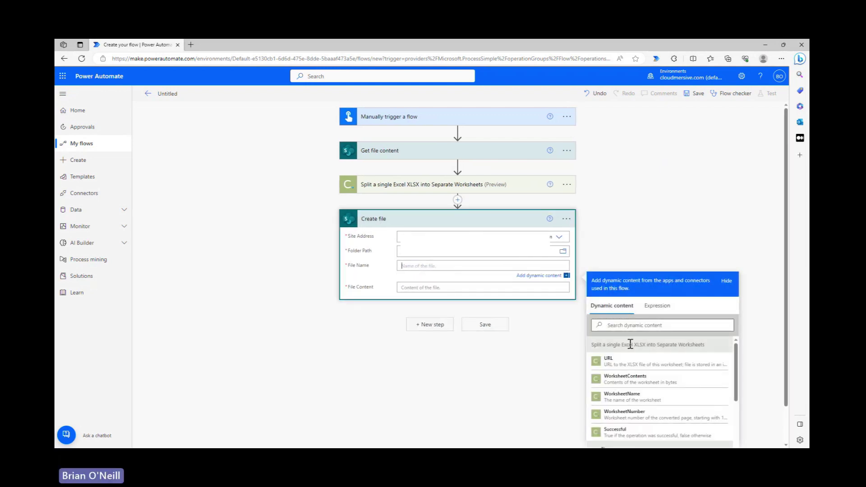
pyautogui.click(650, 400)
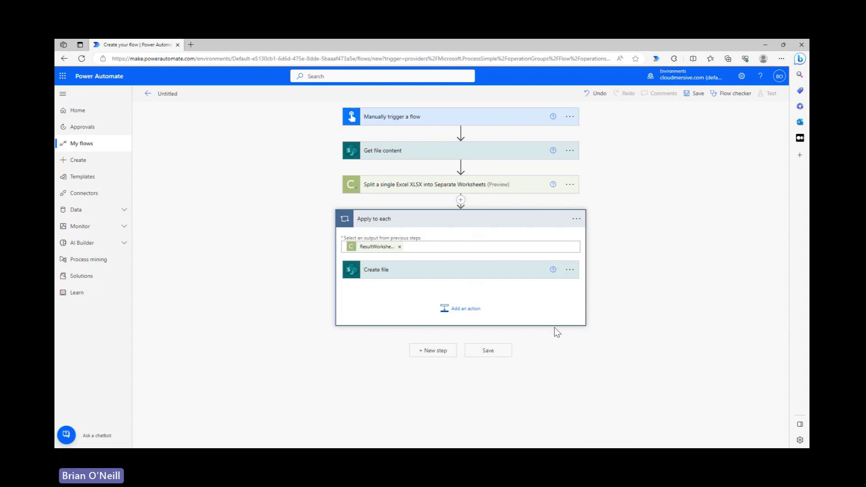
# Step: Append .xlsx after WorksheetName in the file name and use WorksheetContents as the file content
pyautogui.click(524, 272)
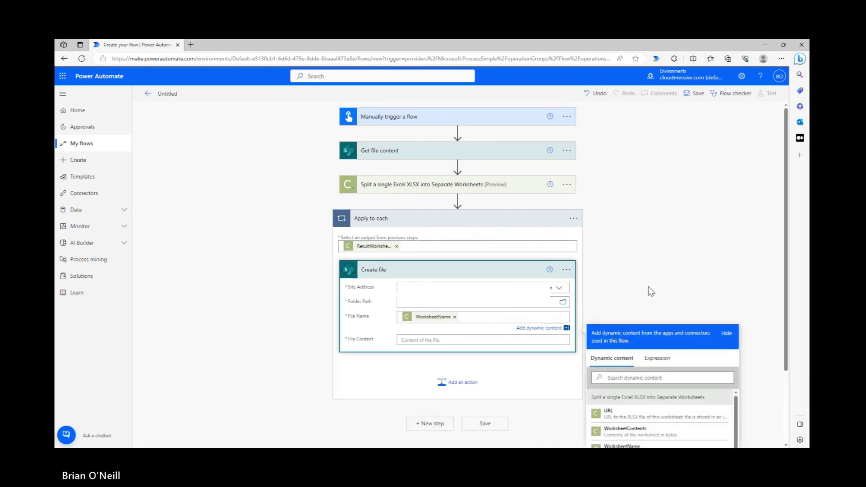
pyautogui.click(513, 318)
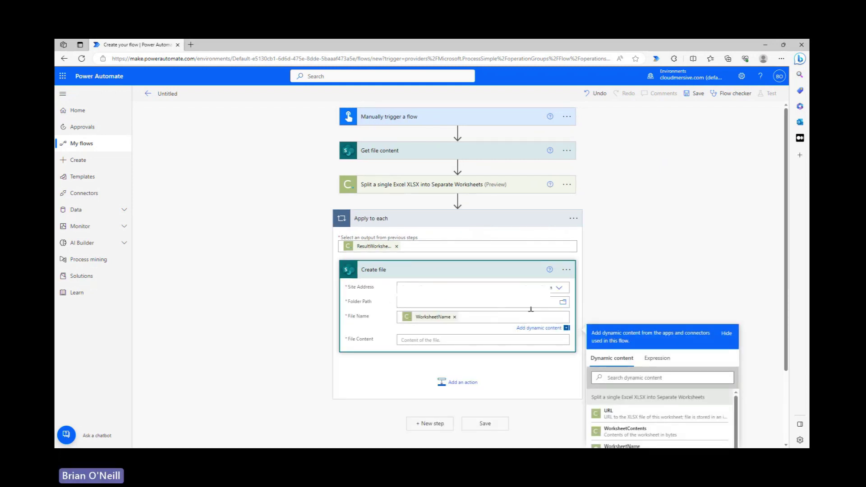
pyautogui.write('.xlsx')
pyautogui.click(466, 340)
pyautogui.scroll(-1, 664, 241)
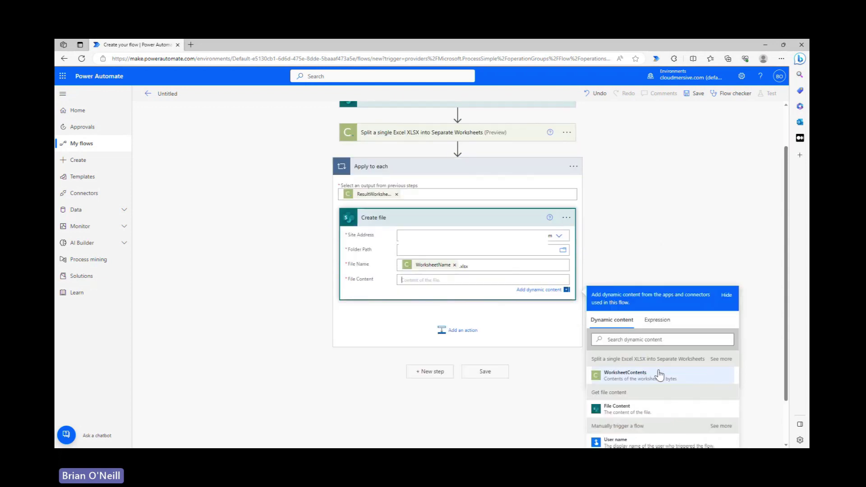
pyautogui.click(643, 378)
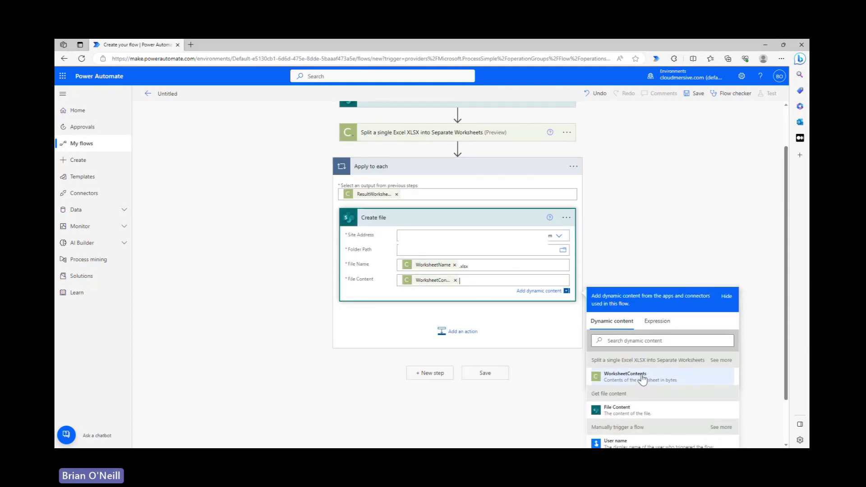
pyautogui.click(682, 206)
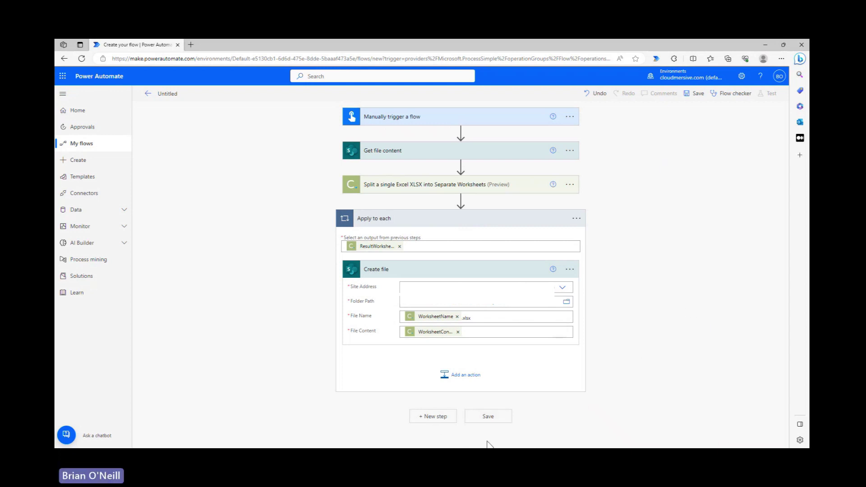
# Step: Save the flow and run a manual test of it through to completion
pyautogui.click(492, 417)
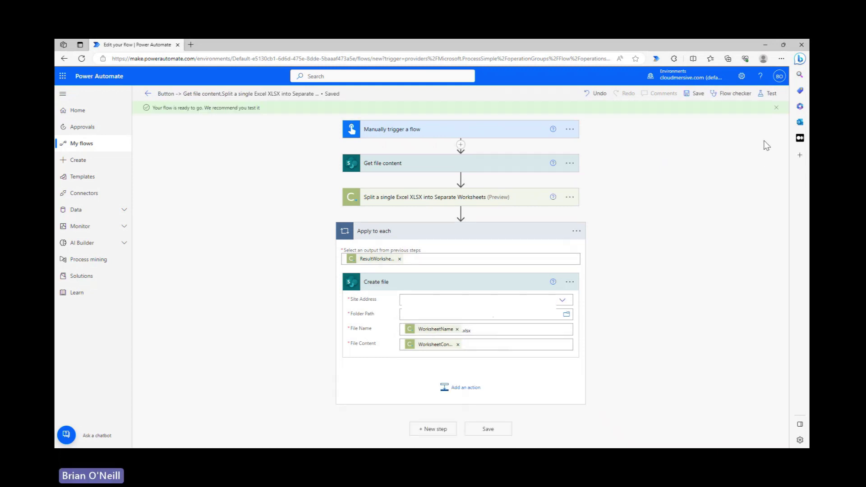
pyautogui.click(769, 93)
pyautogui.click(653, 118)
pyautogui.click(653, 434)
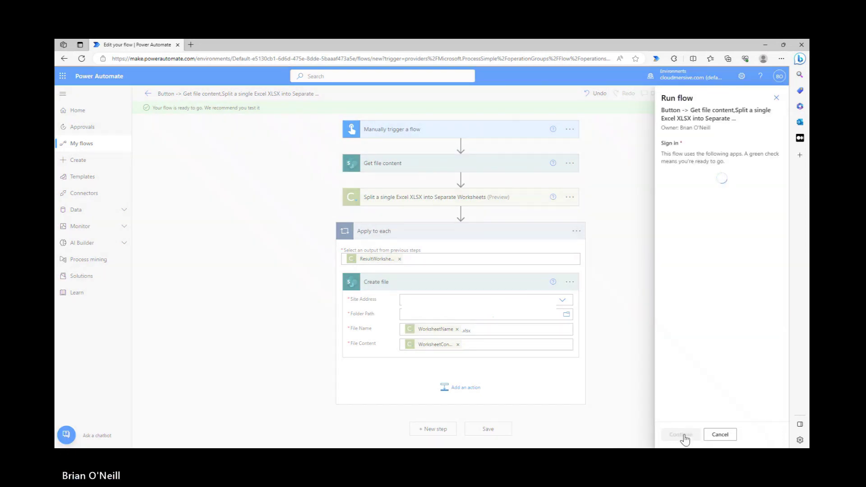
pyautogui.click(684, 434)
pyautogui.click(684, 435)
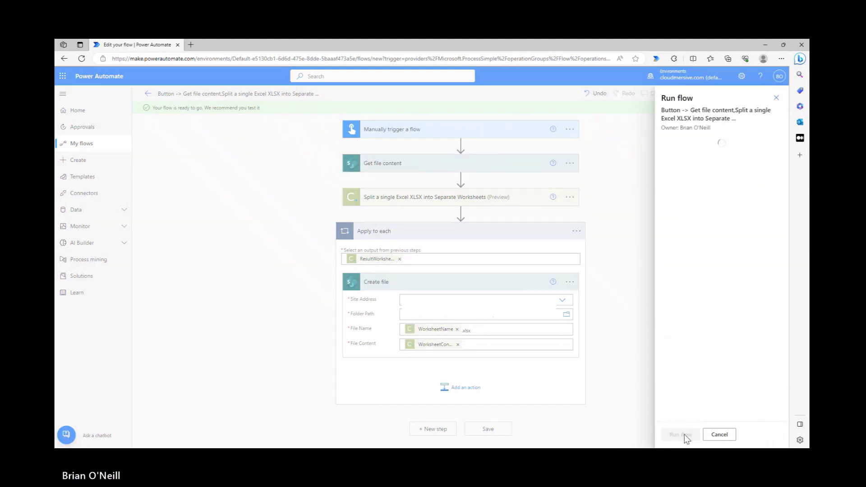
pyautogui.click(684, 435)
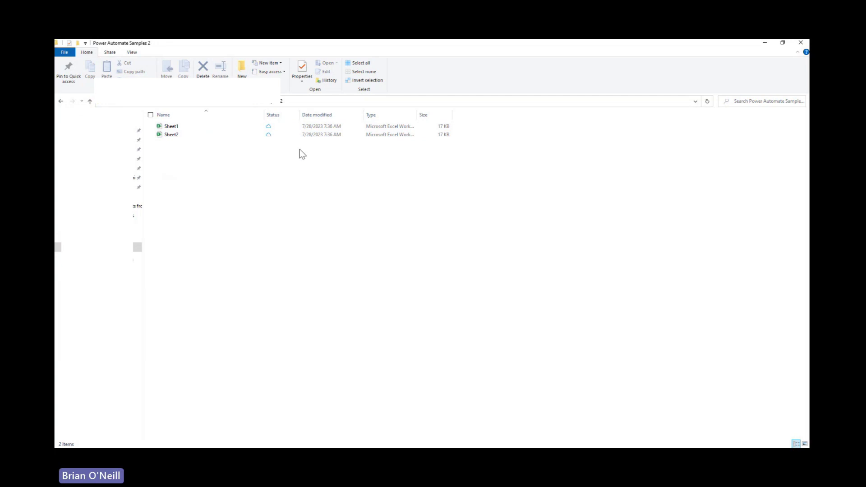
# Step: Open the generated Sheet1 workbook from the Power Automate Samples 2 folder
pyautogui.doubleClick(249, 127)
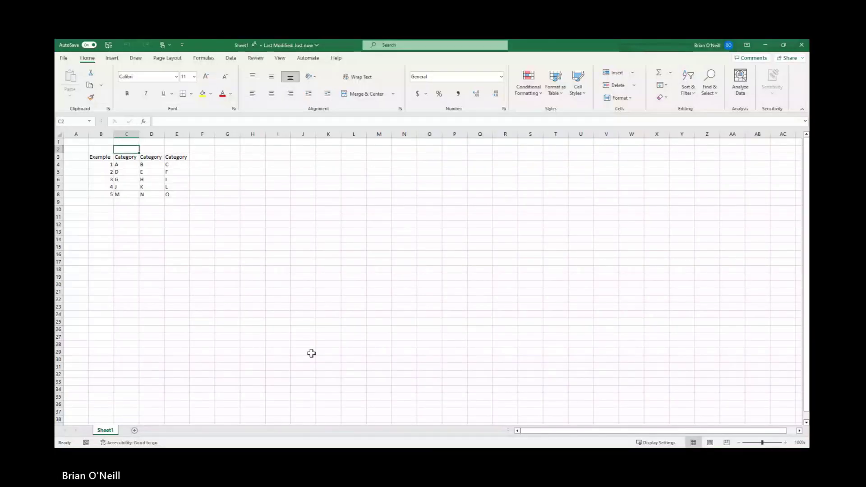